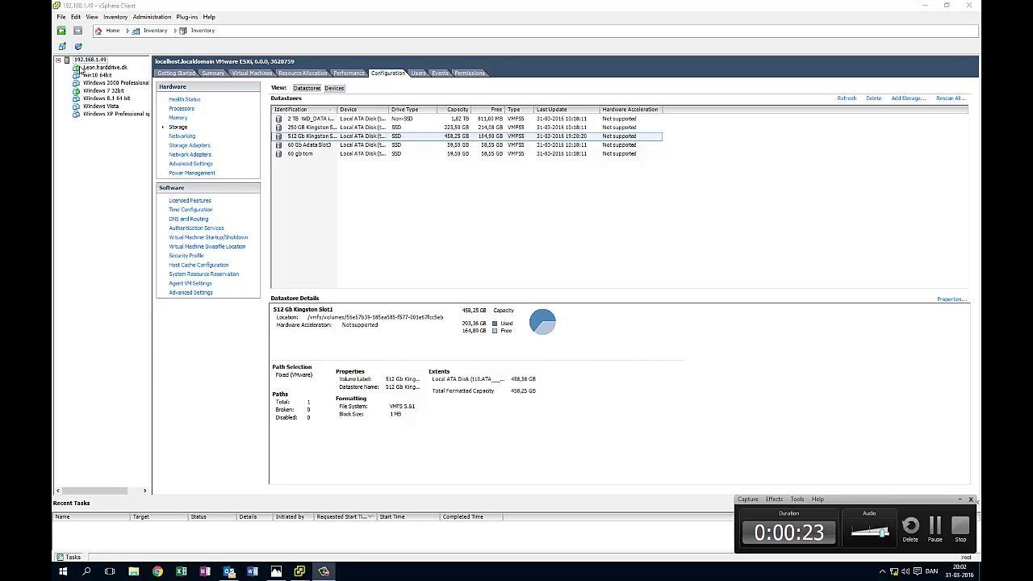
Select the 60 gb tom datastore to display its Datastore Details
left_click(302, 159)
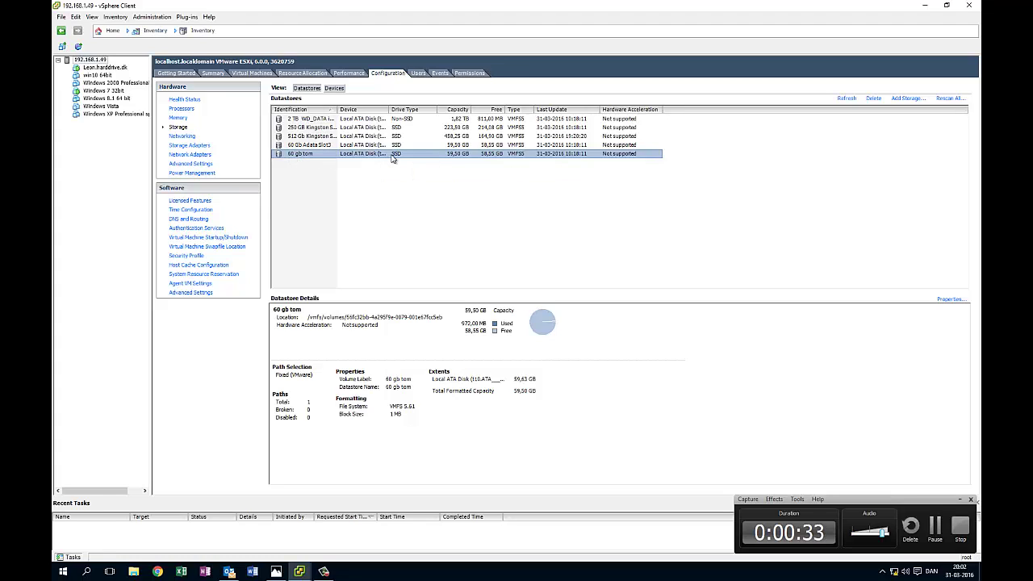
In the VM console, confirm in Properties that 1976.iso is 2,69 GB, then minimize the H: window
mouse_move(298, 571)
left_click(347, 534)
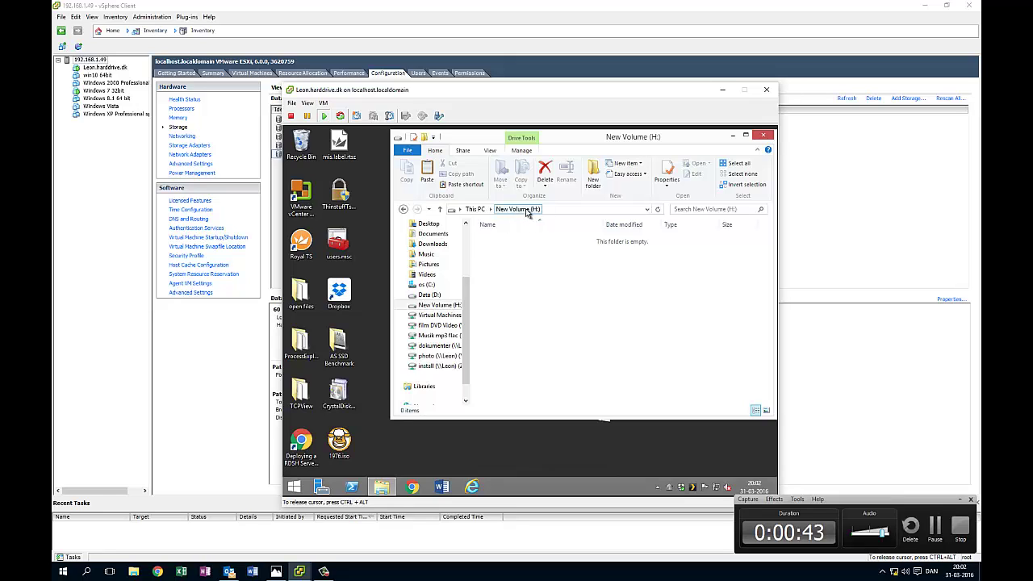
right_click(345, 441)
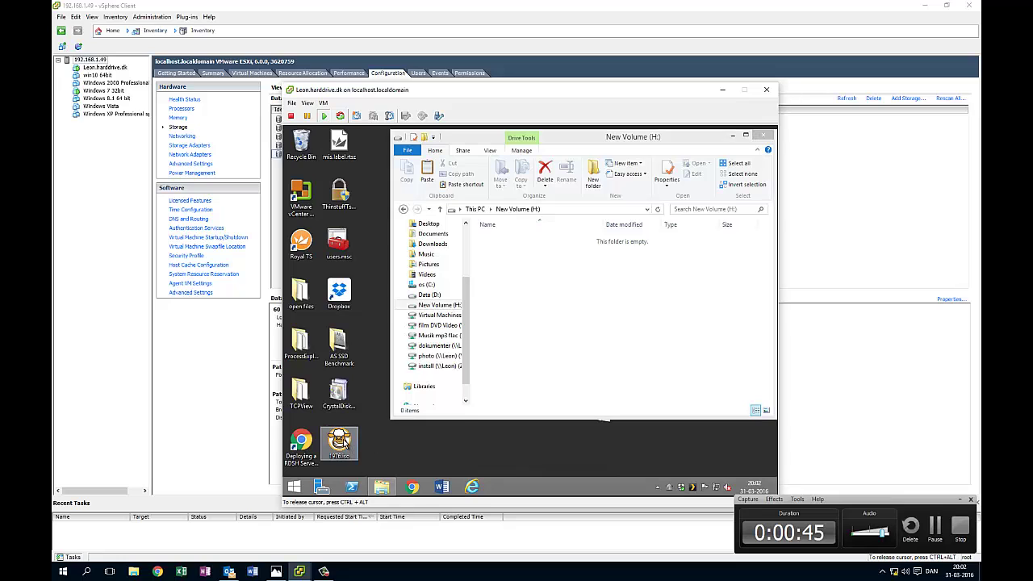
left_click(355, 433)
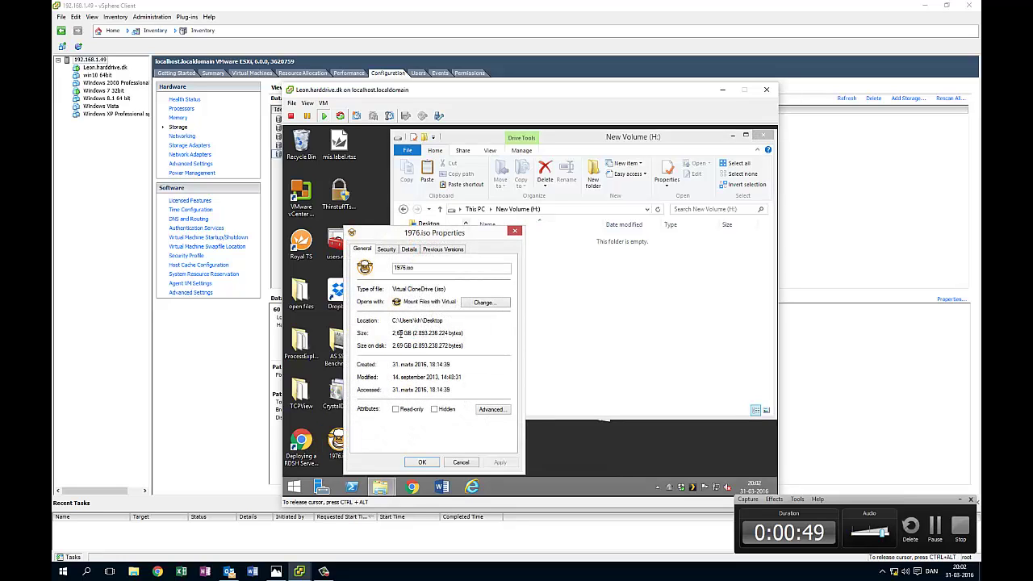
left_click(513, 233)
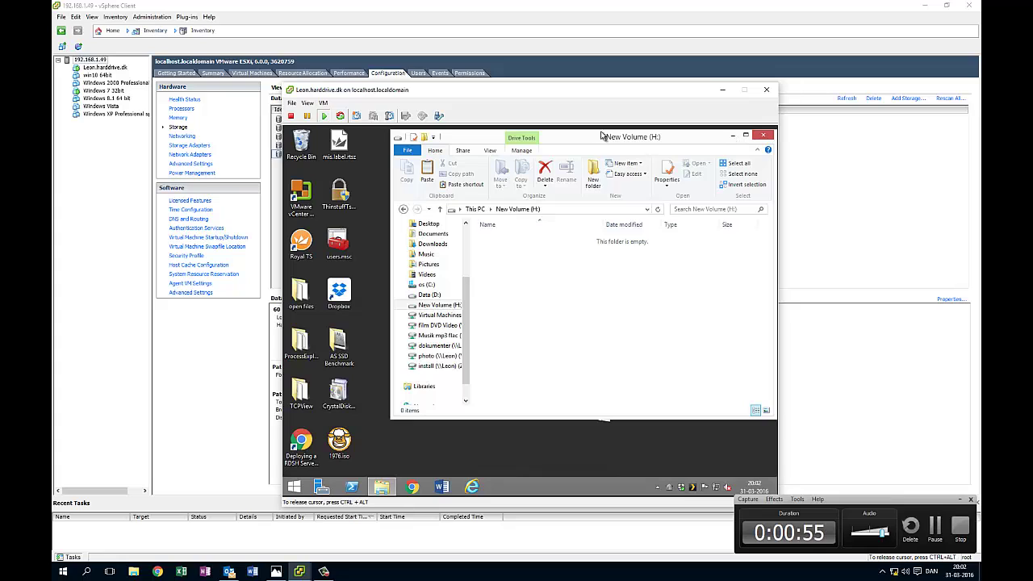
key("super+Down")
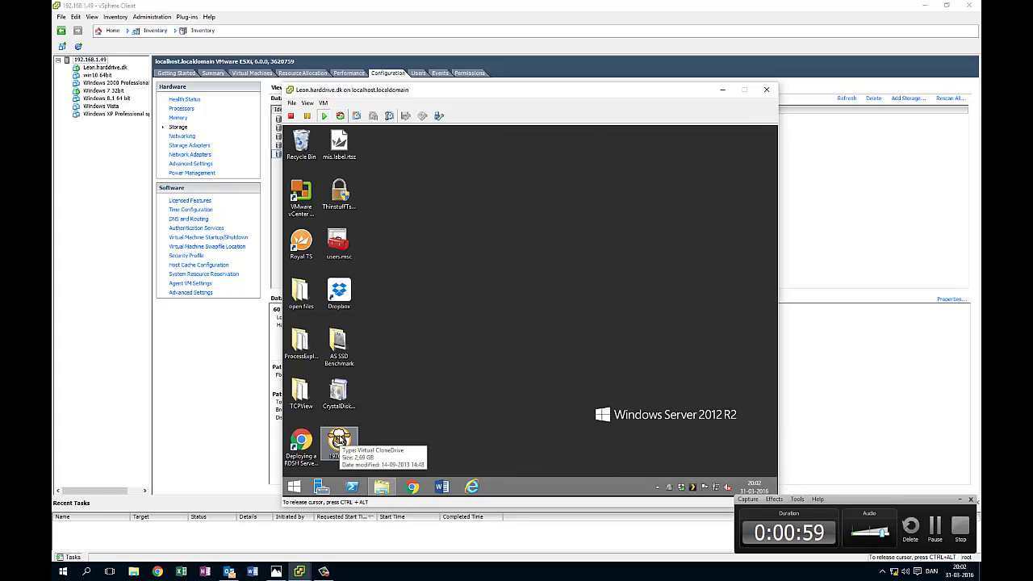
Copy 1976.iso and paste it onto the VM desktop as 1976 - Copy.iso
right_click(339, 438)
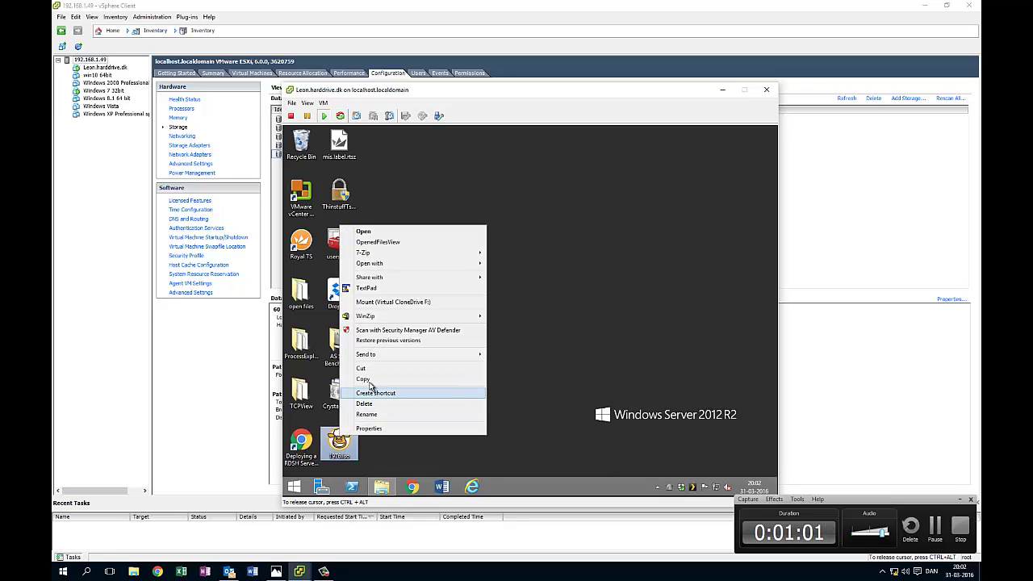
left_click(422, 304)
right_click(422, 304)
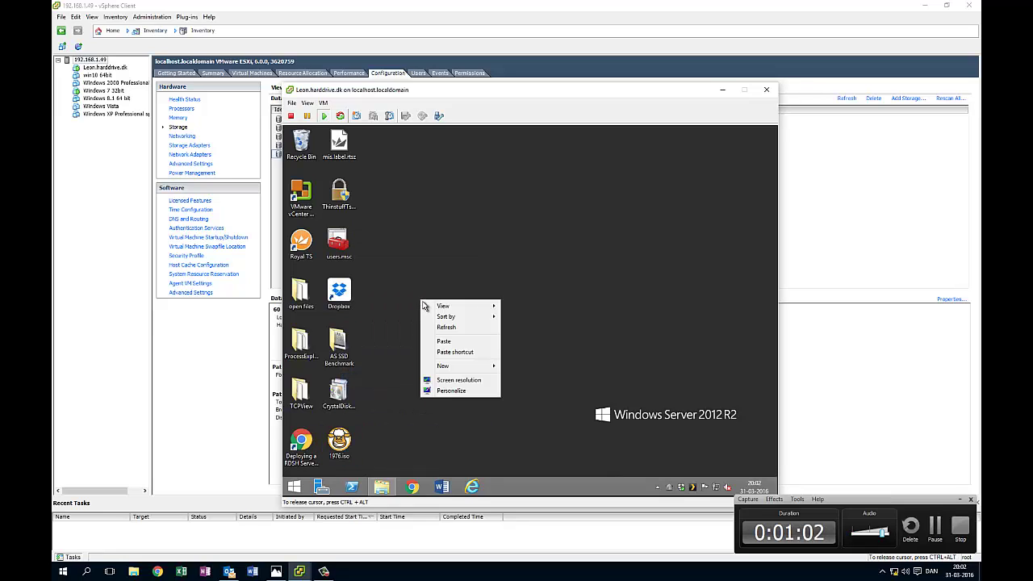
left_click(444, 341)
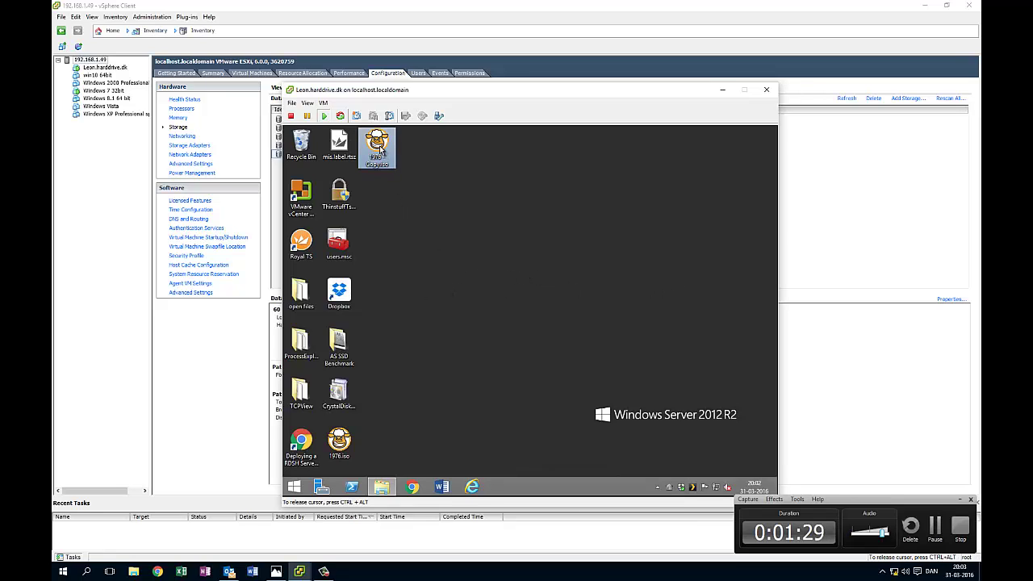
Copy 1976 - Copy.iso and open the New Volume (H:) drive from This PC
right_click(380, 150)
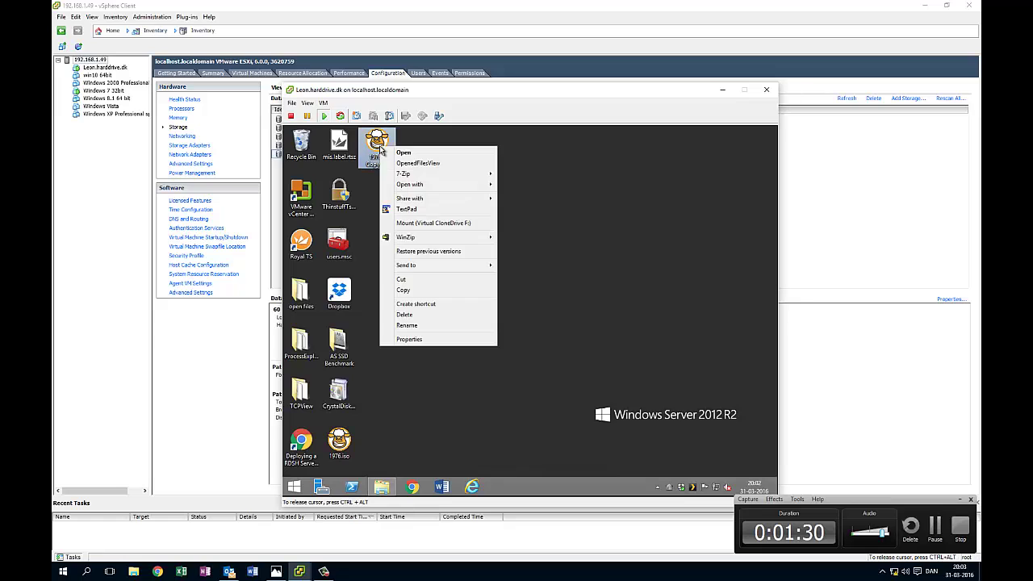
left_click(403, 290)
left_click(295, 487)
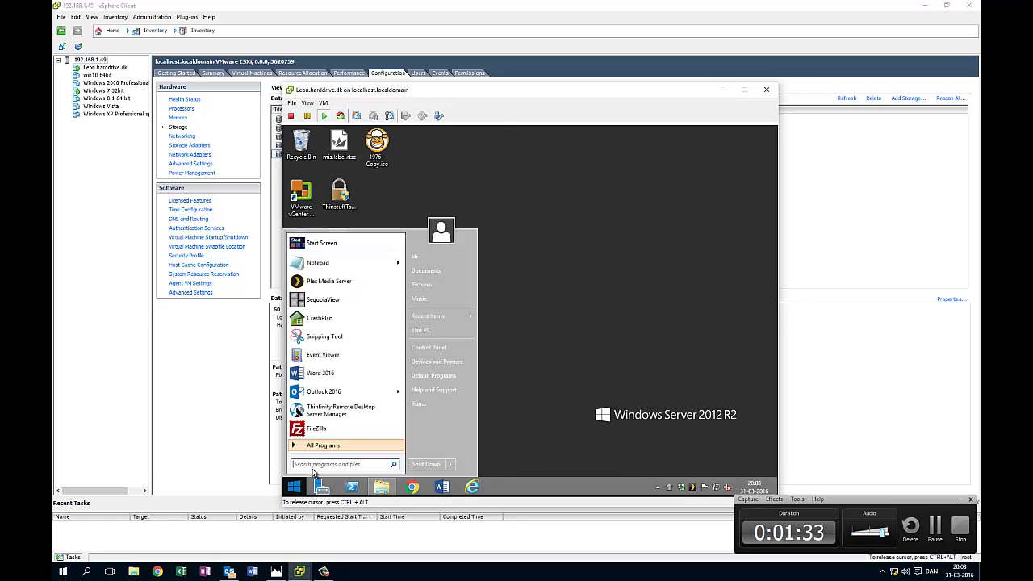
left_click(414, 332)
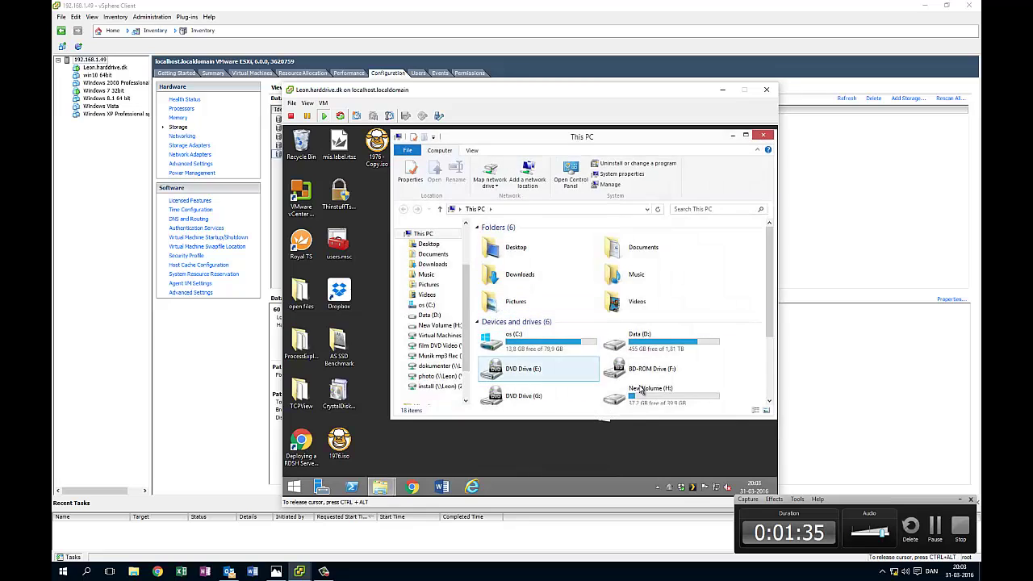
double_click(644, 394)
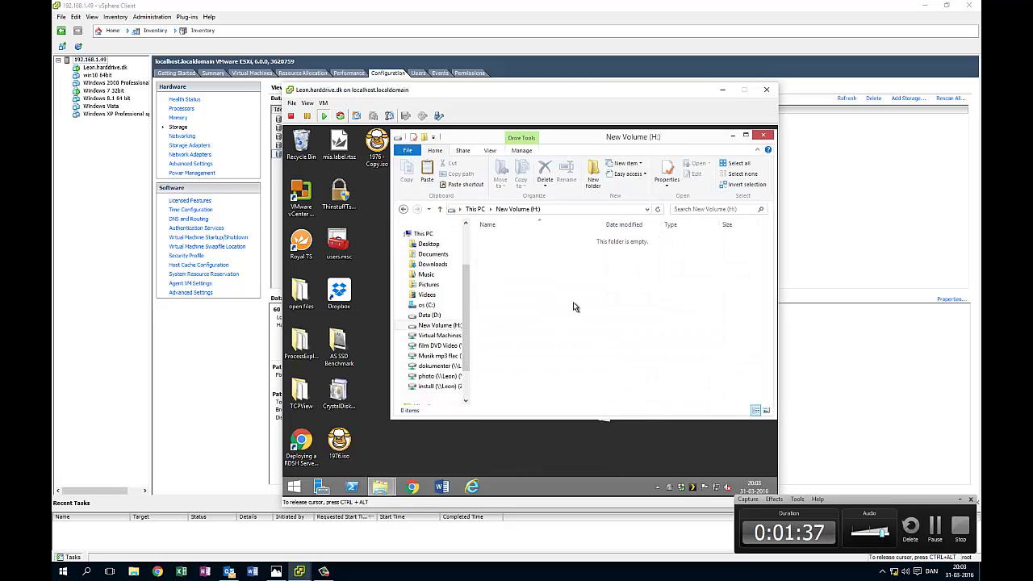
Paste the ISO into H: with administrator permission, then cancel the copy at 52%
right_click(541, 256)
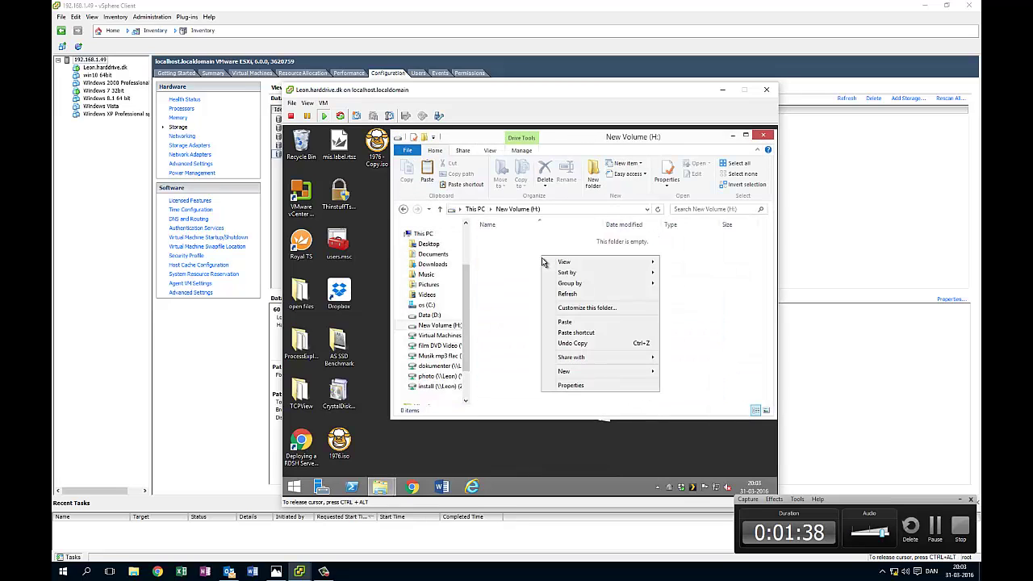
left_click(564, 323)
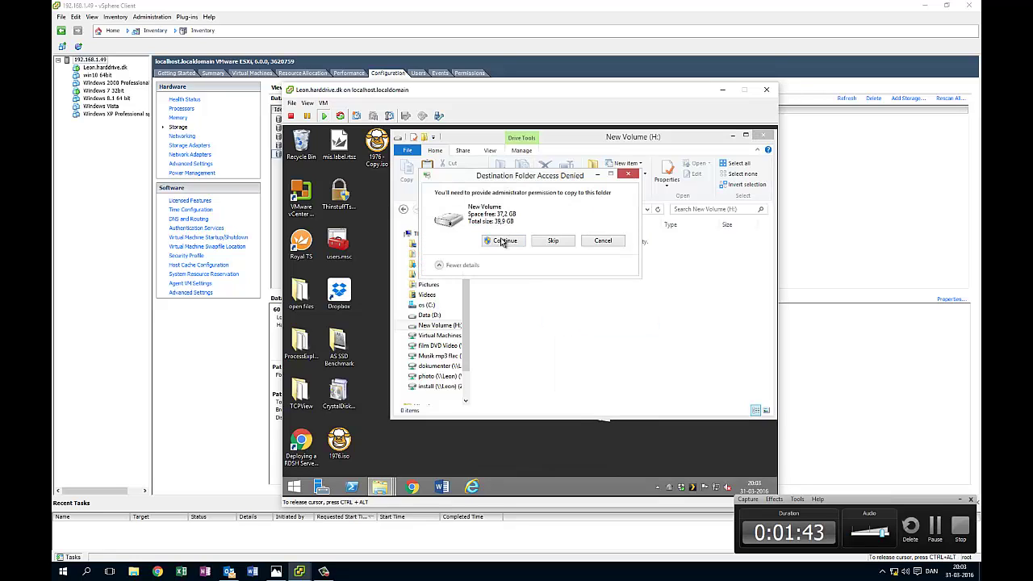
left_click(505, 243)
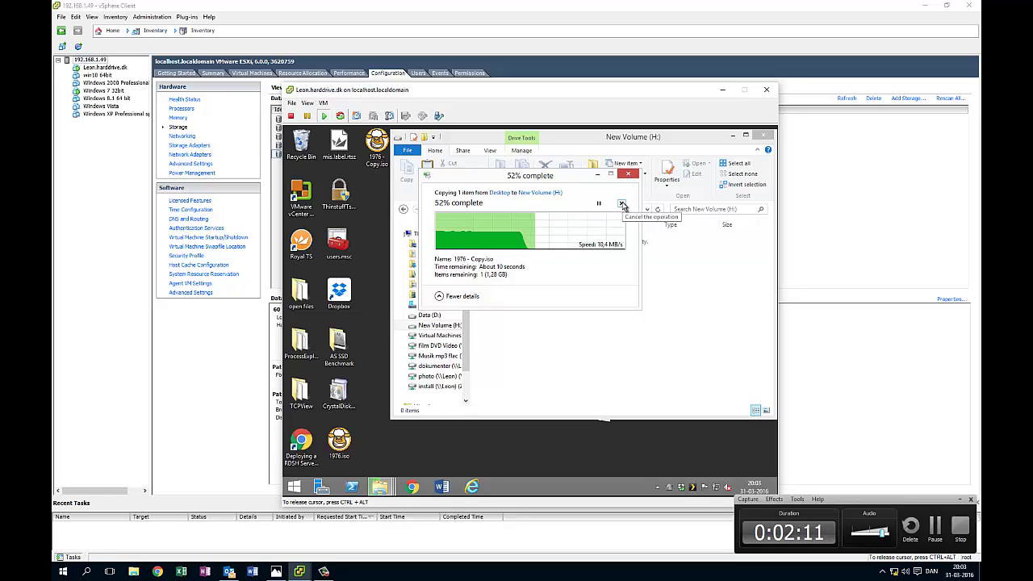
left_click(622, 204)
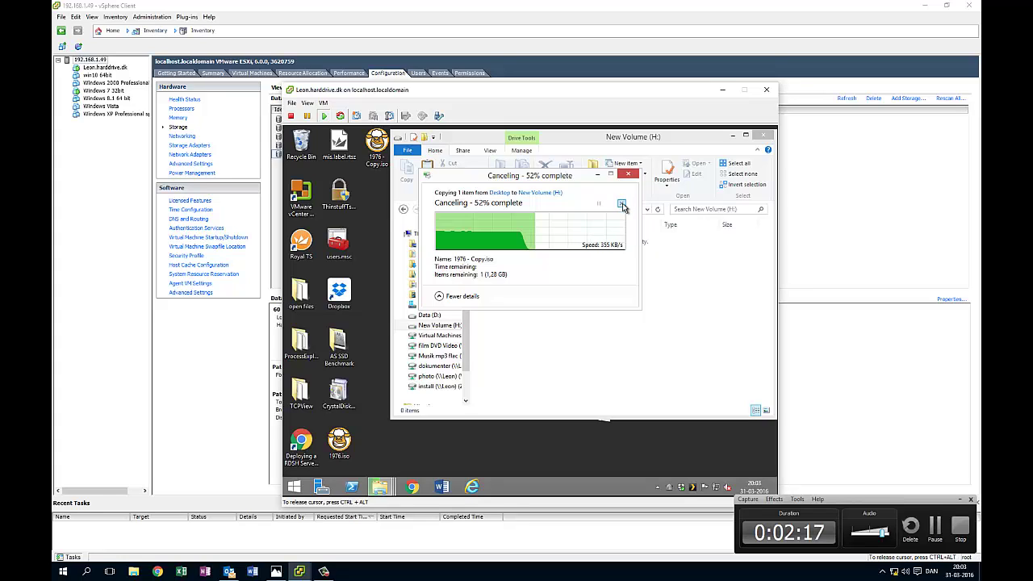
left_click(628, 175)
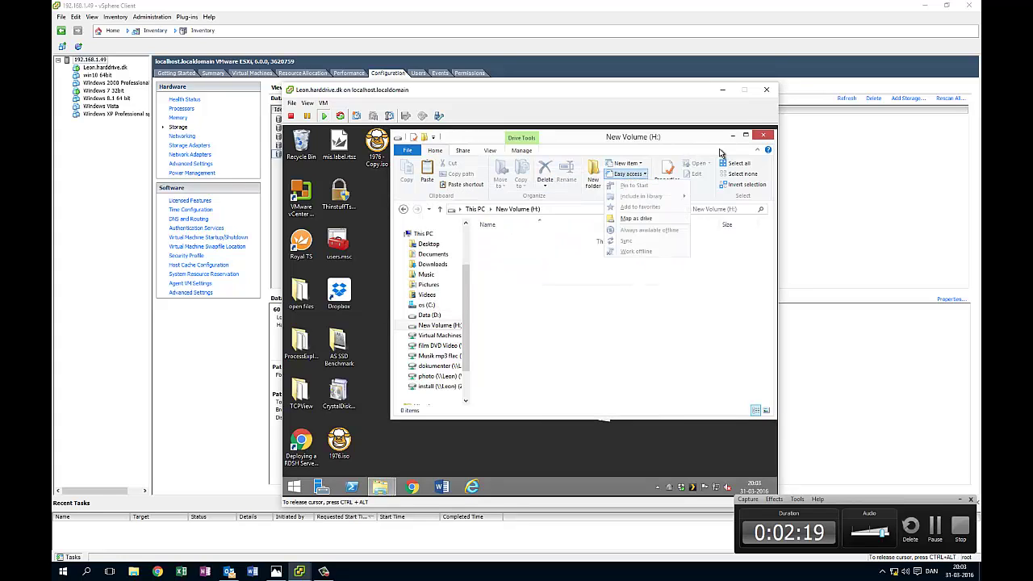
Browse the 60 gb tom datastore, select the VM's 40 GB .vmdk file, then close the browser
left_click(761, 140)
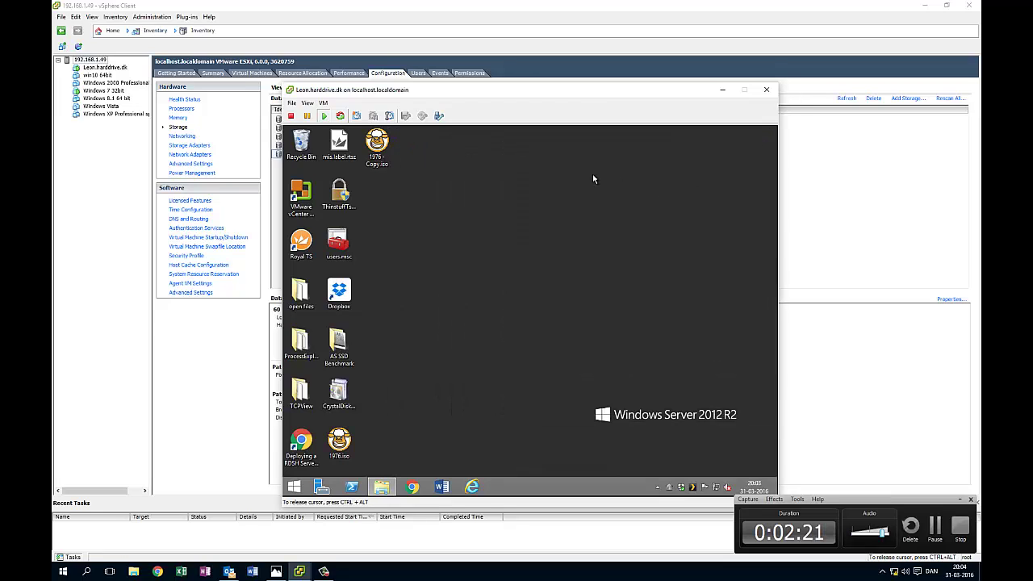
left_click(722, 90)
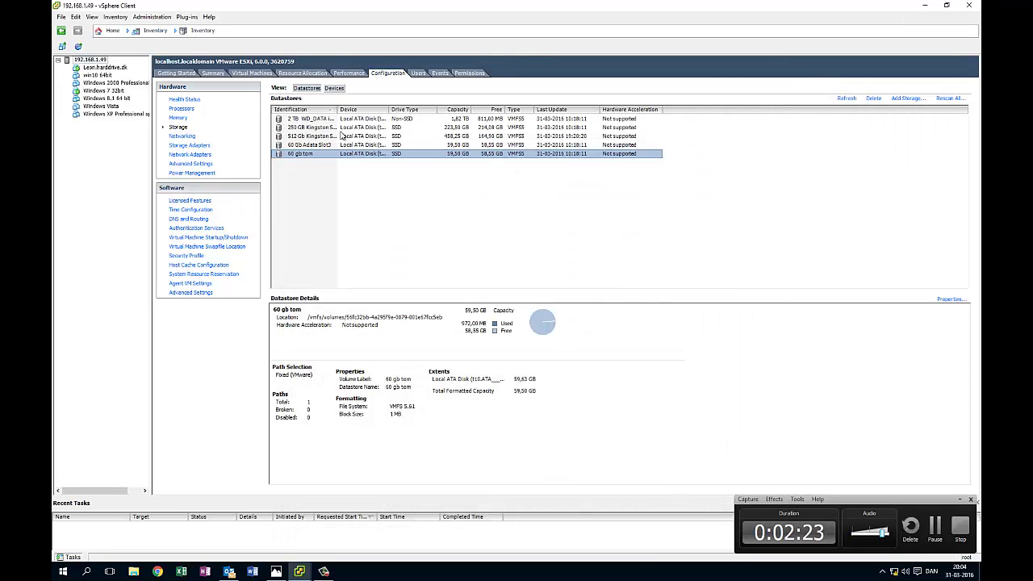
right_click(301, 159)
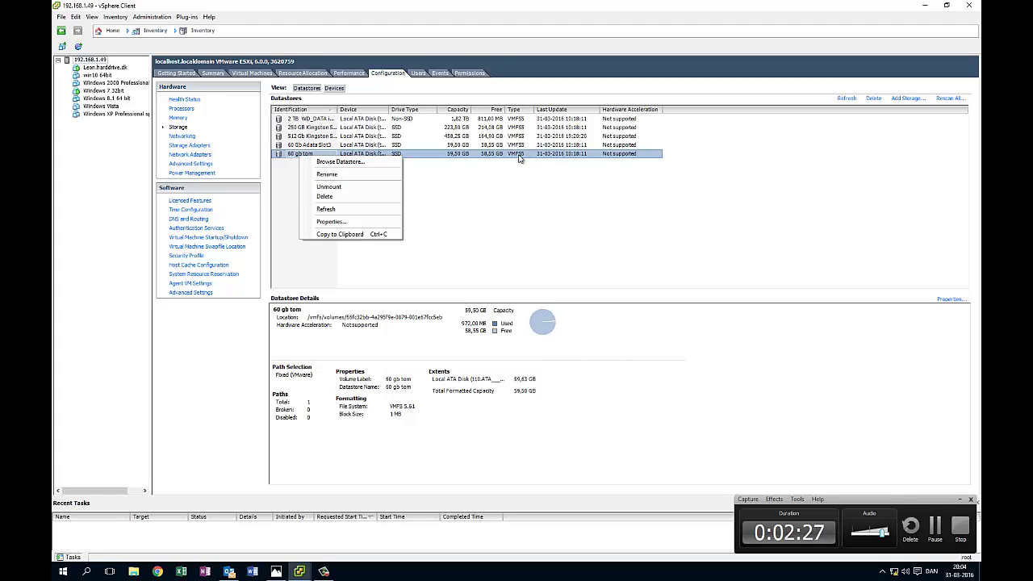
left_click(349, 162)
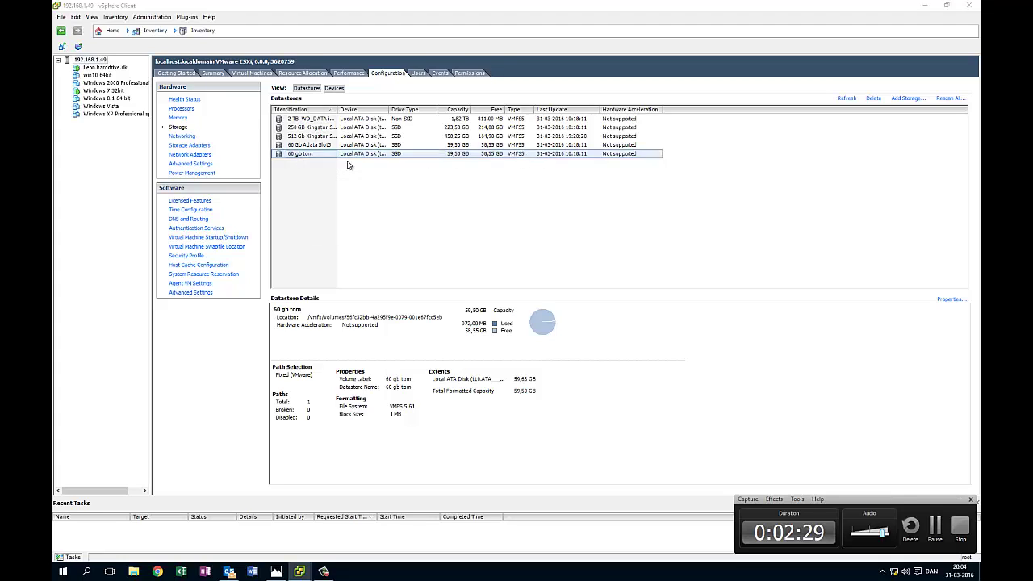
left_click(443, 248)
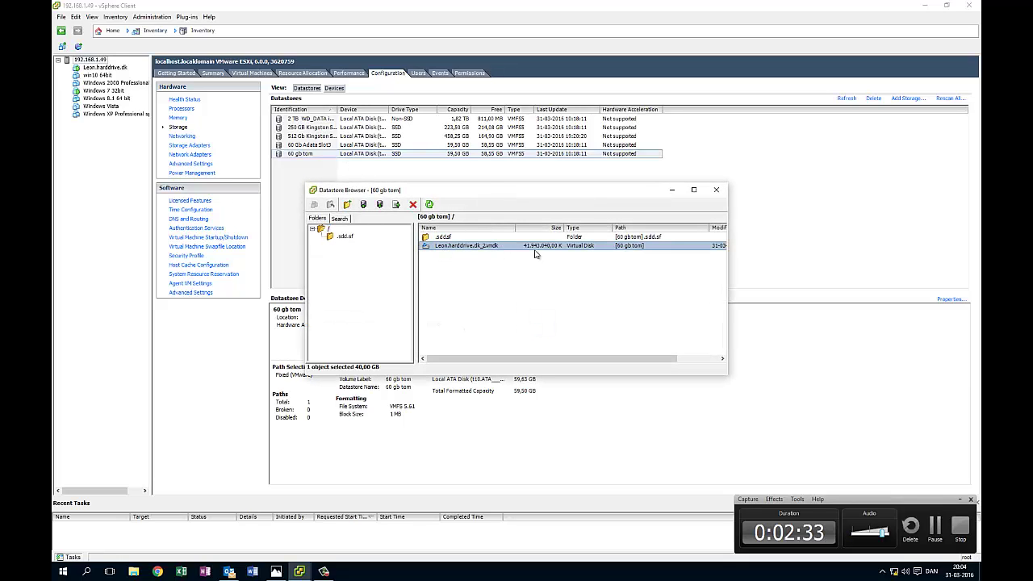
left_click(716, 192)
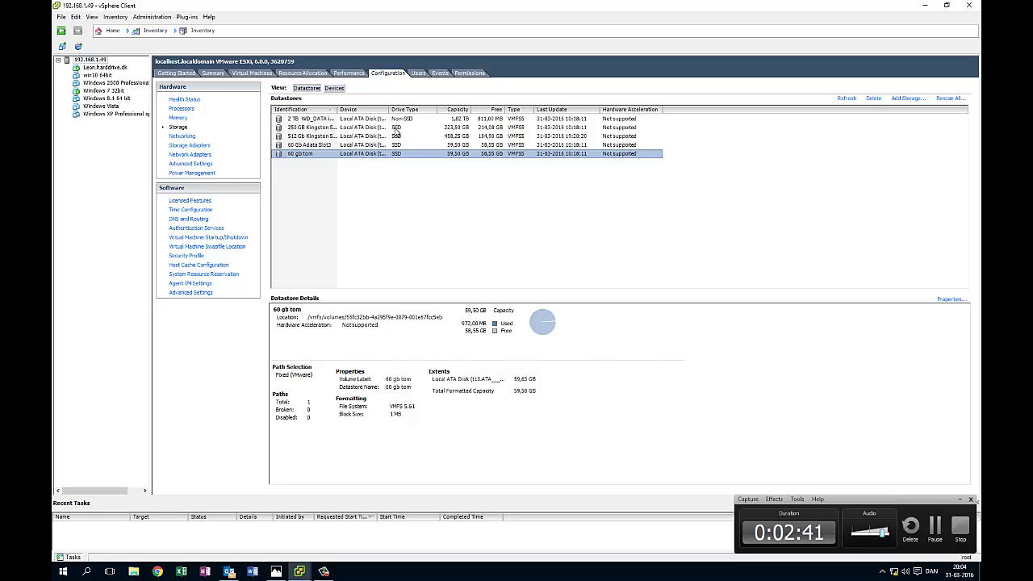
Open Optimize Drives from os (C:) Properties > Tools, showing C: and H: as solid state drives
left_click(301, 571)
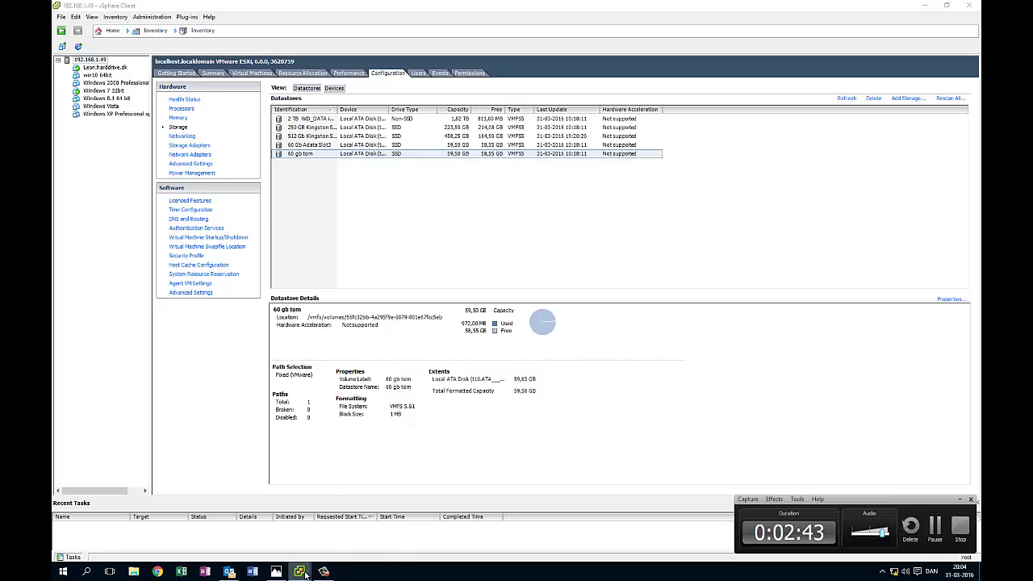
left_click(329, 535)
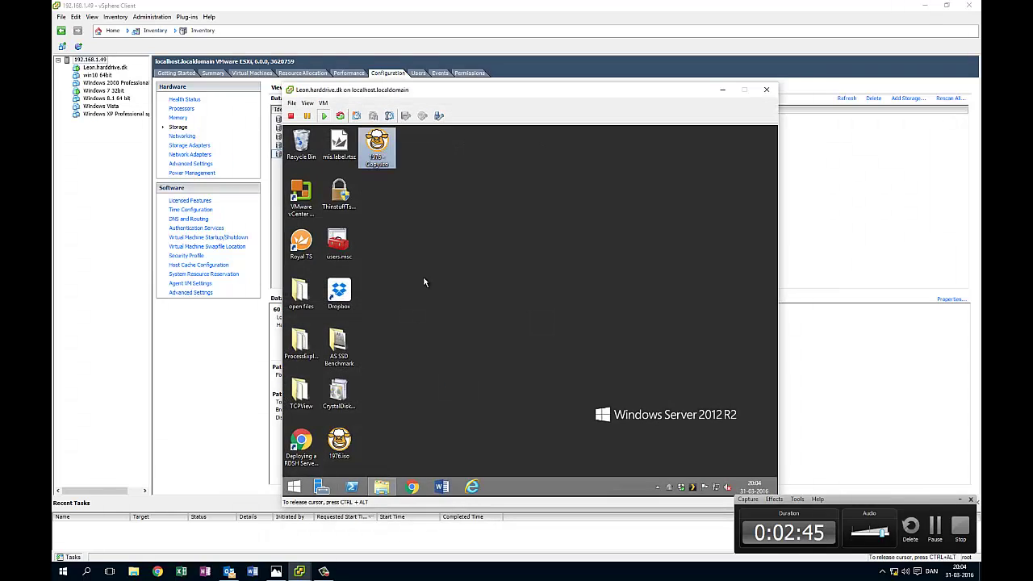
left_click(301, 493)
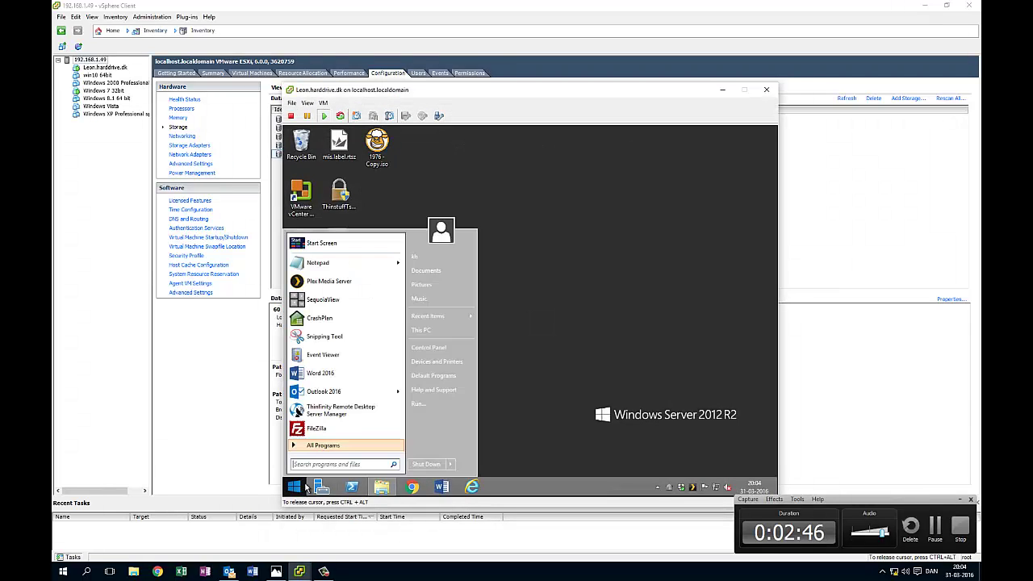
left_click(418, 335)
right_click(498, 344)
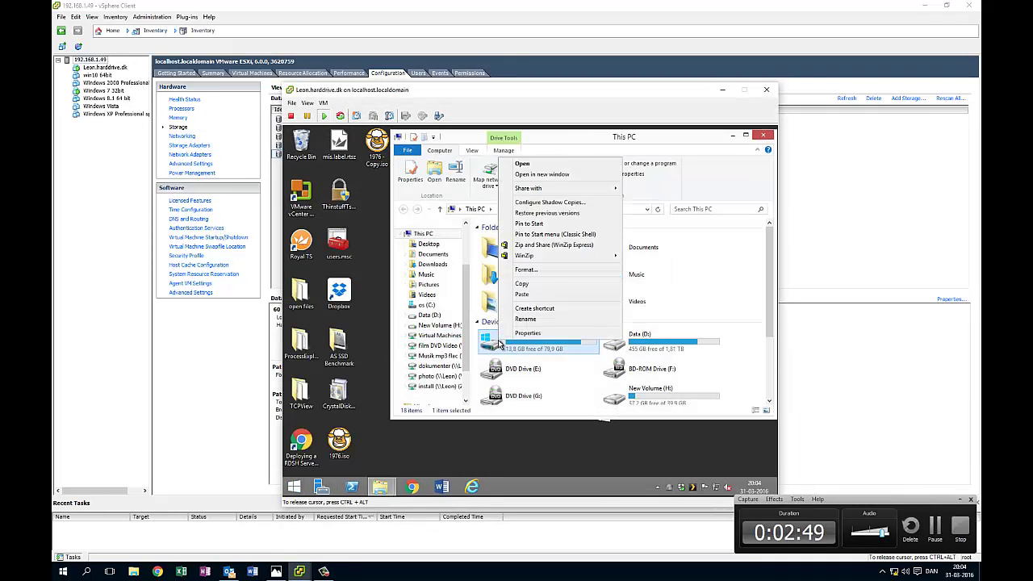
left_click(526, 333)
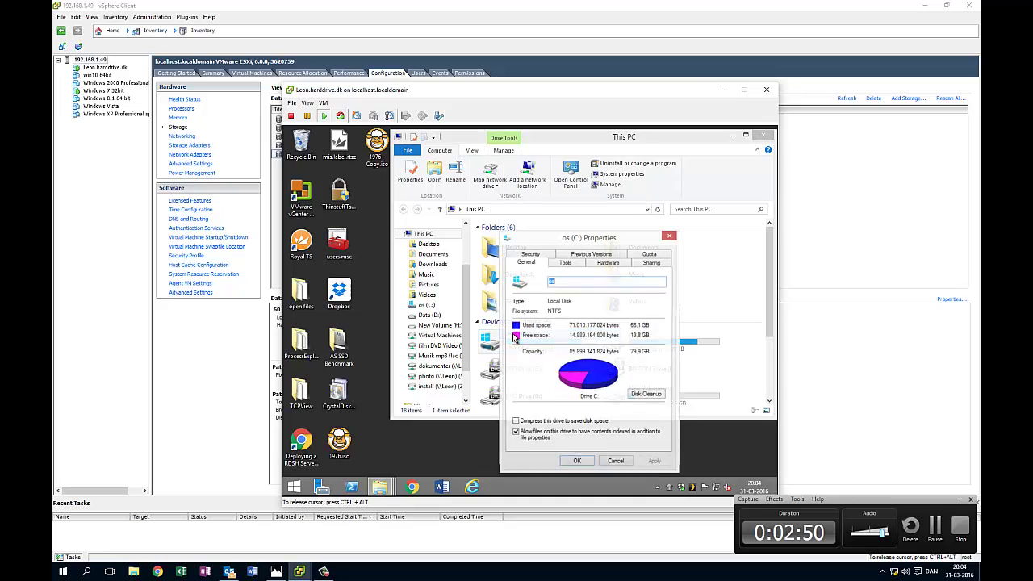
left_click(565, 264)
left_click(629, 354)
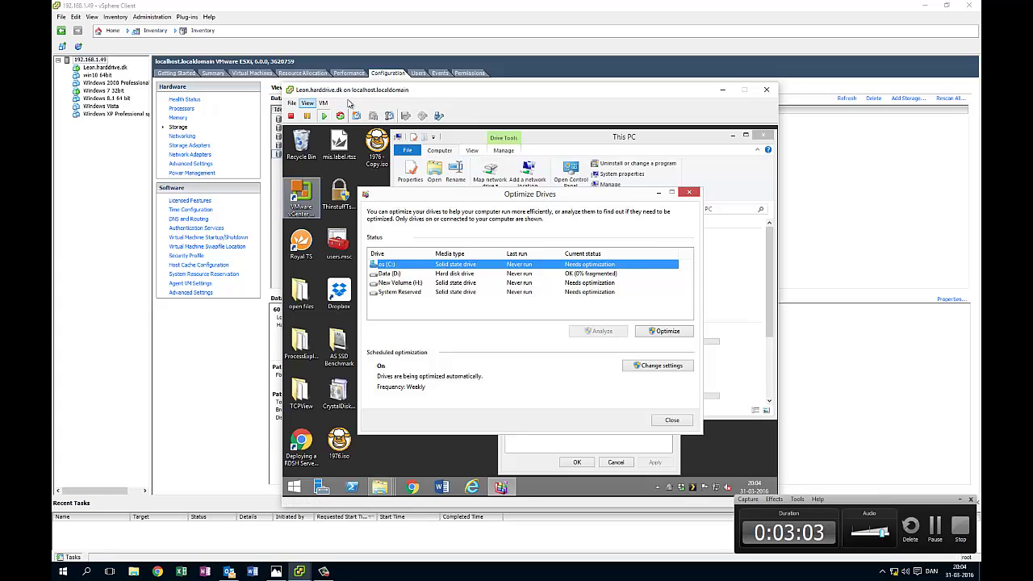
left_click_drag(431, 98, 611, 243)
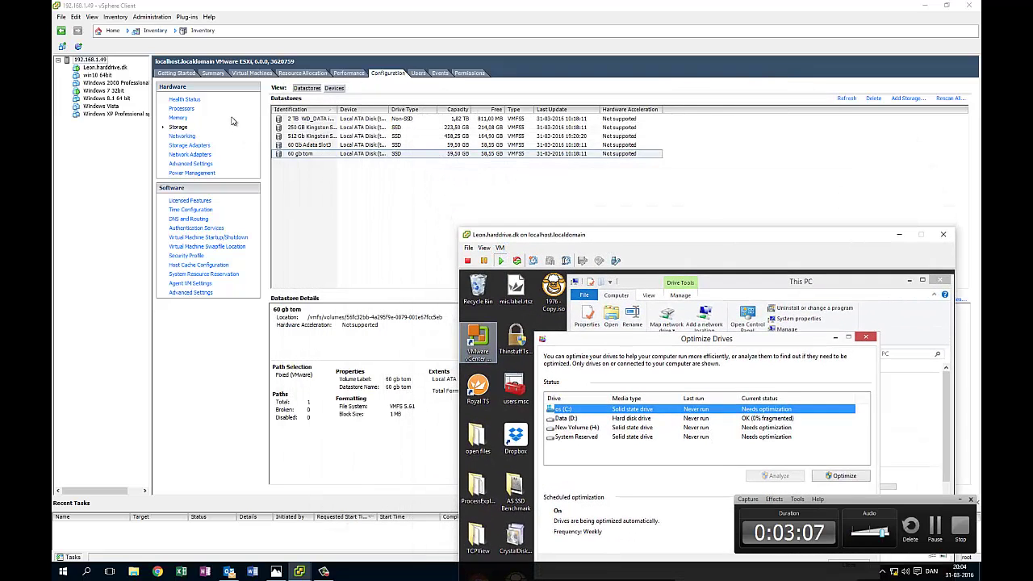
Show the host's Processors page with the Intel Core i3-4170 at 3.70GHz
left_click(187, 109)
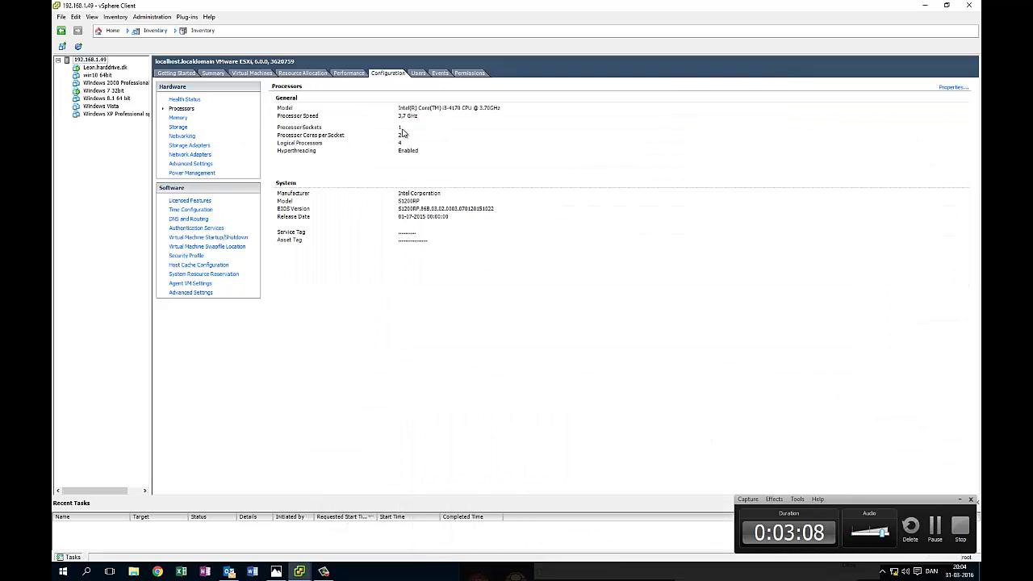